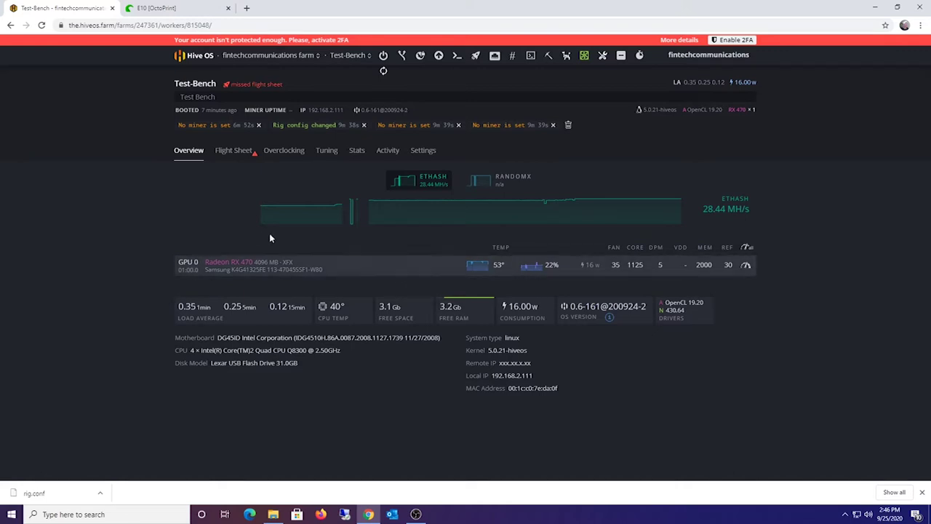
View the Test-Bench worker's page, then return to the farm's workers list.
{"action": "left_click", "coordinate": [251, 61]}
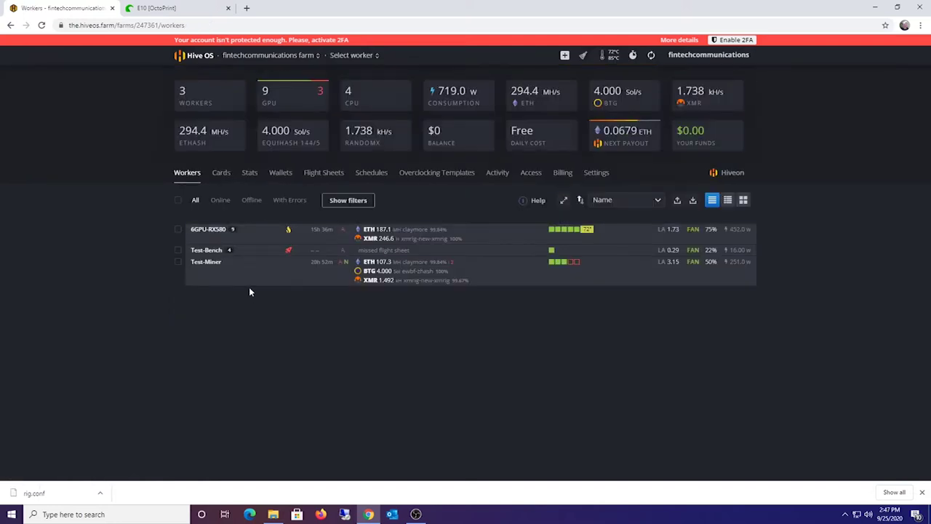
{"action": "left_click", "coordinate": [207, 251]}
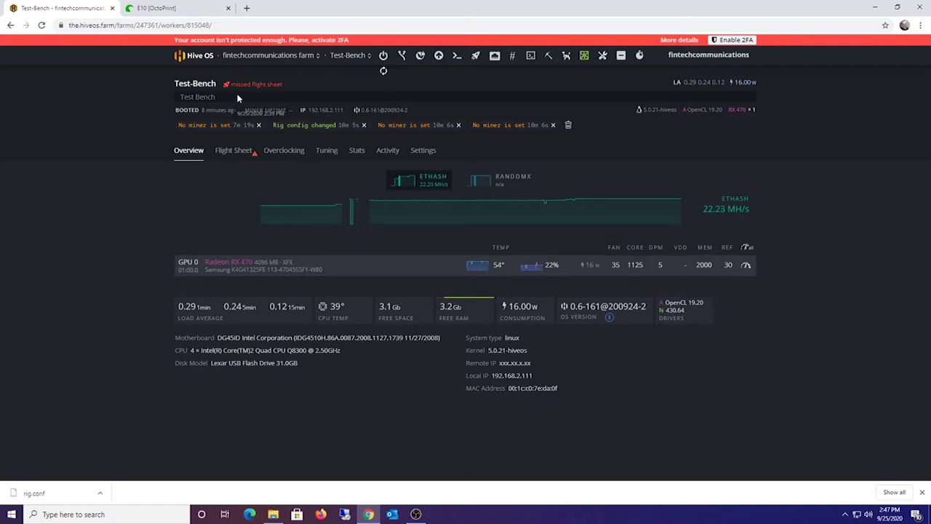
{"action": "left_click", "coordinate": [255, 56]}
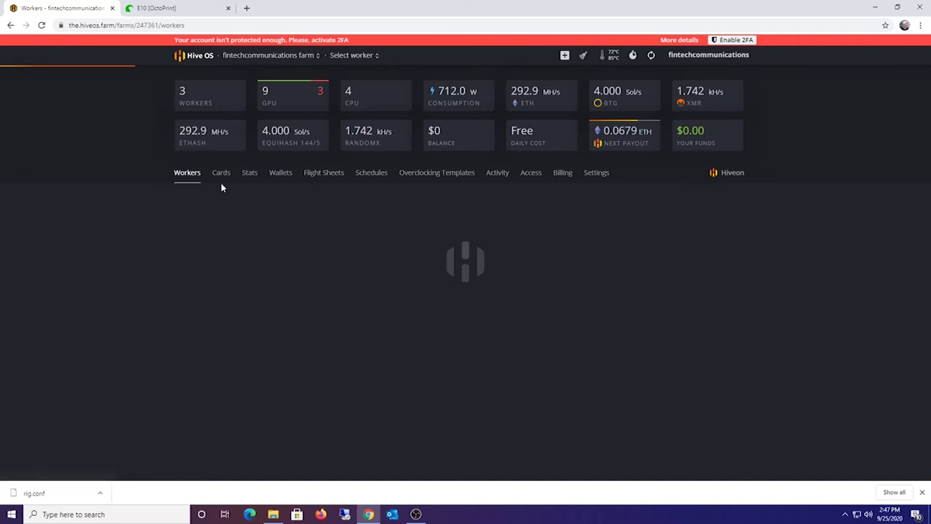
List the farm's GPU cards and open the Test-Bench RX 470's actions menu.
{"action": "left_click", "coordinate": [220, 175]}
{"action": "scroll", "coordinate": [305, 342], "scroll_direction": "down", "scroll_amount": 2}
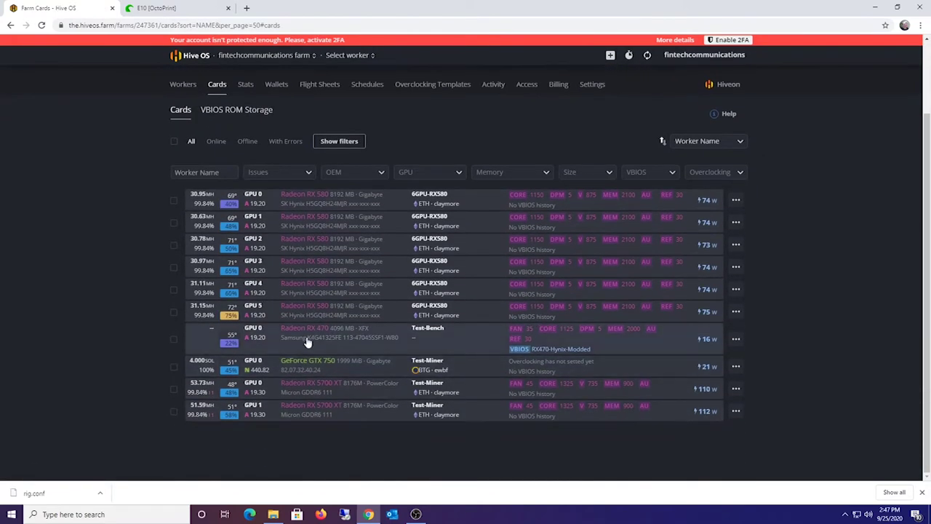
{"action": "left_click", "coordinate": [736, 339]}
Download the Test-Bench RX 470's VBIOS from the rig as a .rom file.
{"action": "left_click", "coordinate": [746, 397]}
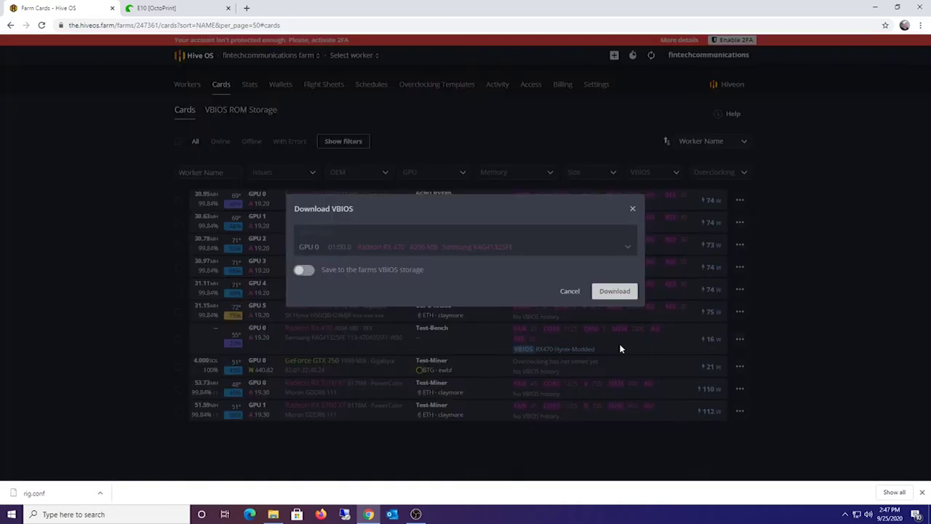
{"action": "left_click", "coordinate": [604, 295]}
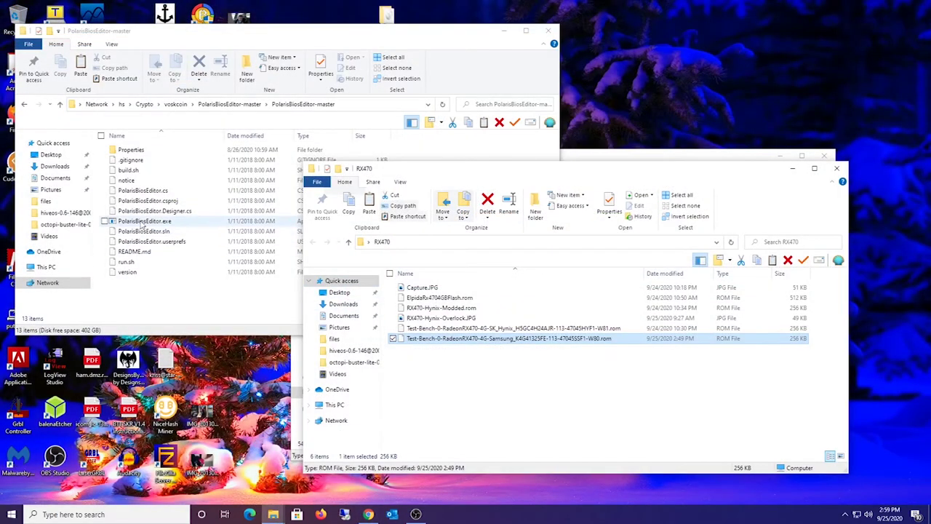
Run PolarisBiosEditor.exe from the PolarisBiosEditor-master folder as administrator.
{"action": "left_click", "coordinate": [142, 221]}
{"action": "right_click", "coordinate": [141, 223]}
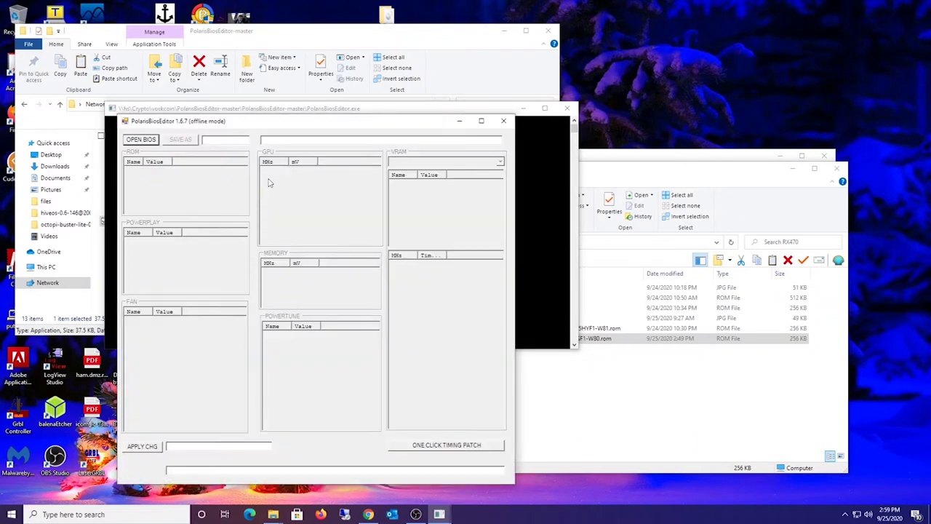
Load the Samsung RX 470 .rom from Desktop\RX470 into PolarisBiosEditor.
{"action": "left_click", "coordinate": [149, 141]}
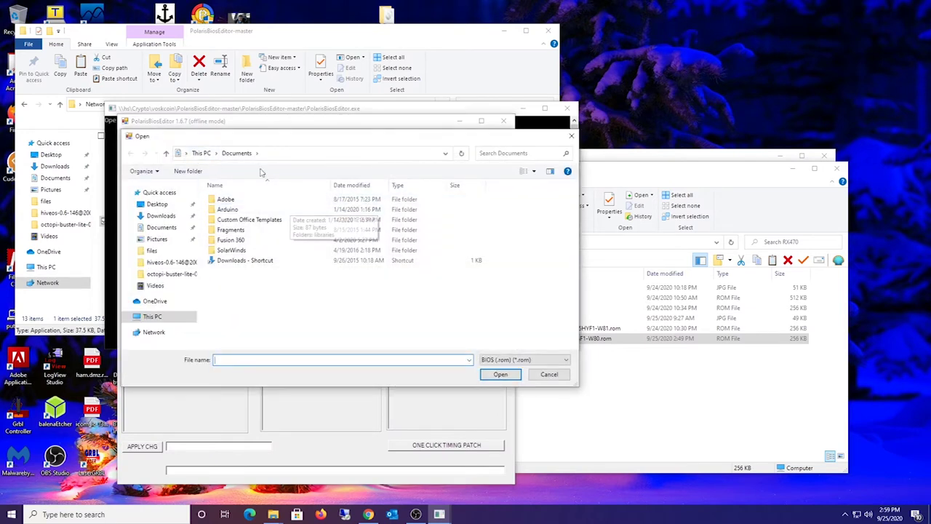
{"action": "left_click", "coordinate": [157, 205]}
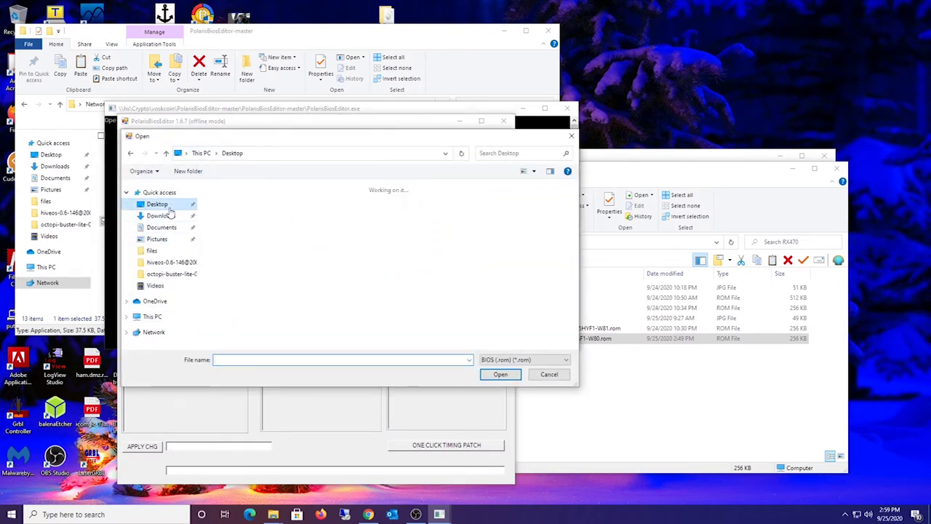
{"action": "double_click", "coordinate": [391, 211]}
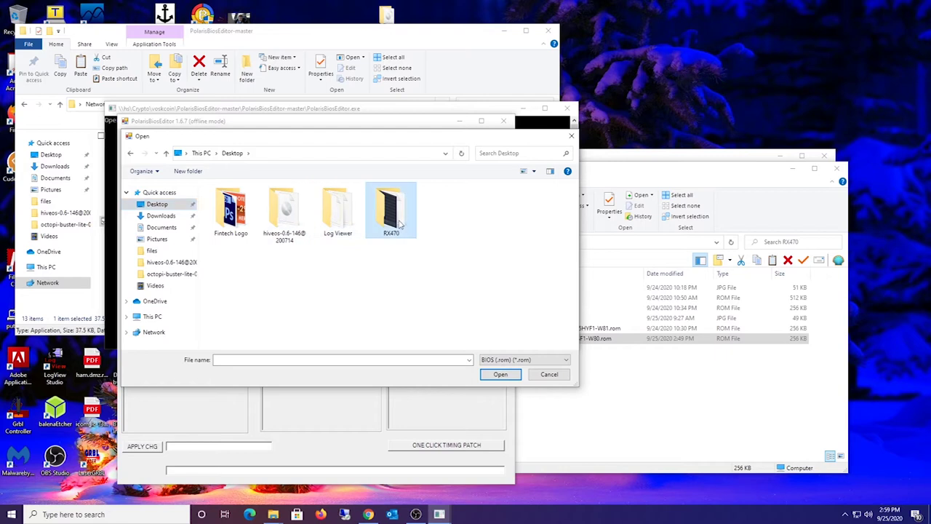
{"action": "left_click_drag", "start_coordinate": [330, 185], "coordinate": [465, 185]}
{"action": "double_click", "coordinate": [291, 219]}
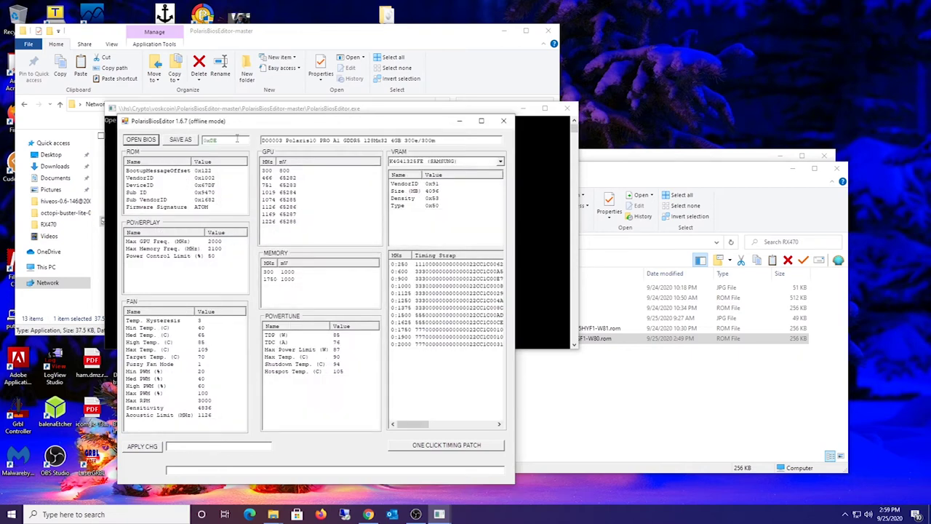
Apply the UBERMIX 3.1 one-click timing patch and start saving as a new file.
{"action": "left_click", "coordinate": [446, 445]}
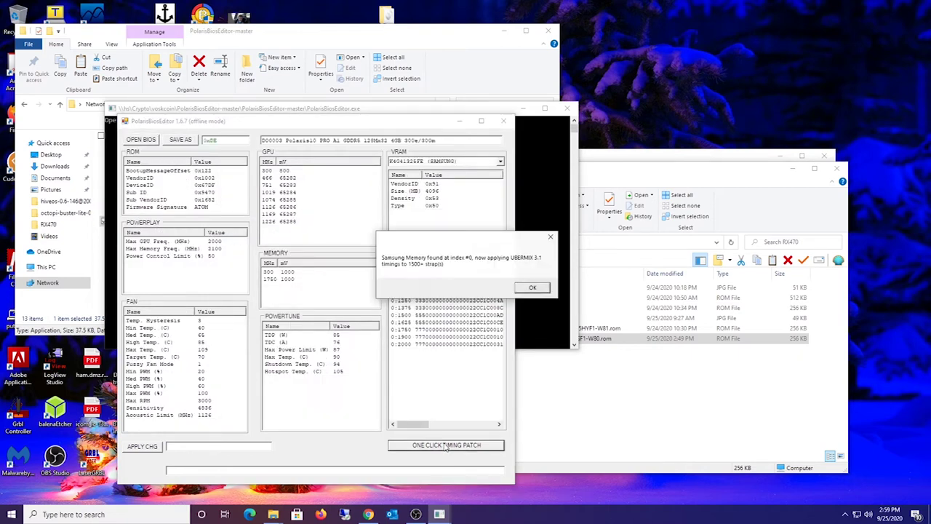
{"action": "left_click", "coordinate": [531, 288]}
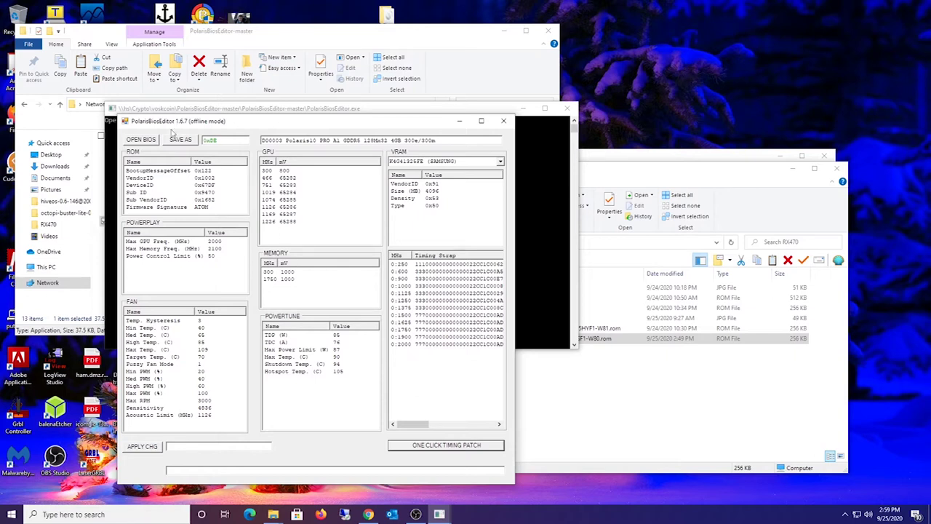
{"action": "left_click", "coordinate": [180, 139]}
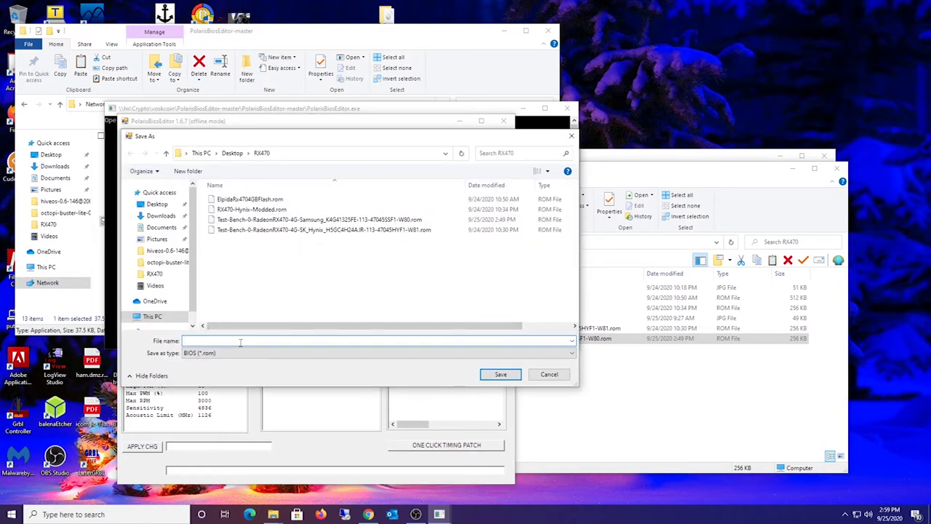
Enter the new BIOS file name beginning 'RX470-Samsu' in the Save As dialog.
{"action": "type", "text": "RX470"}
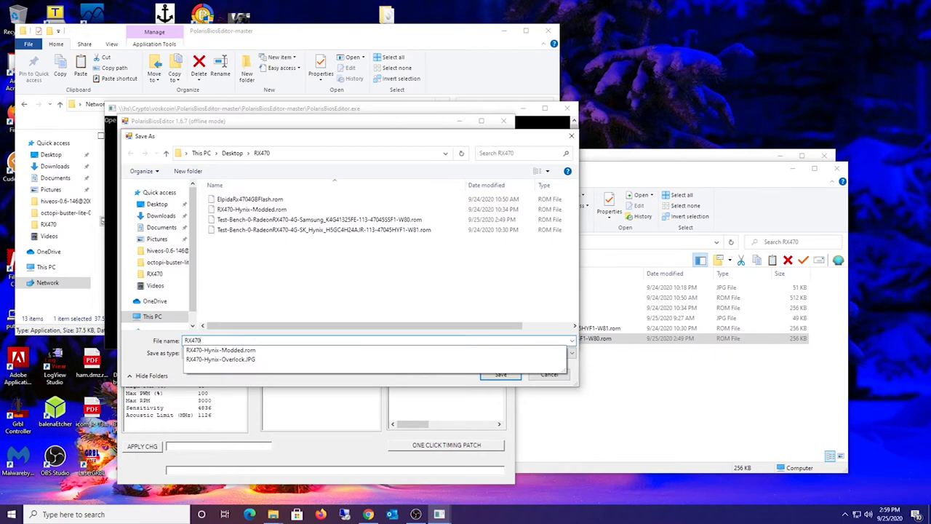
{"action": "type", "text": "-Samsu"}
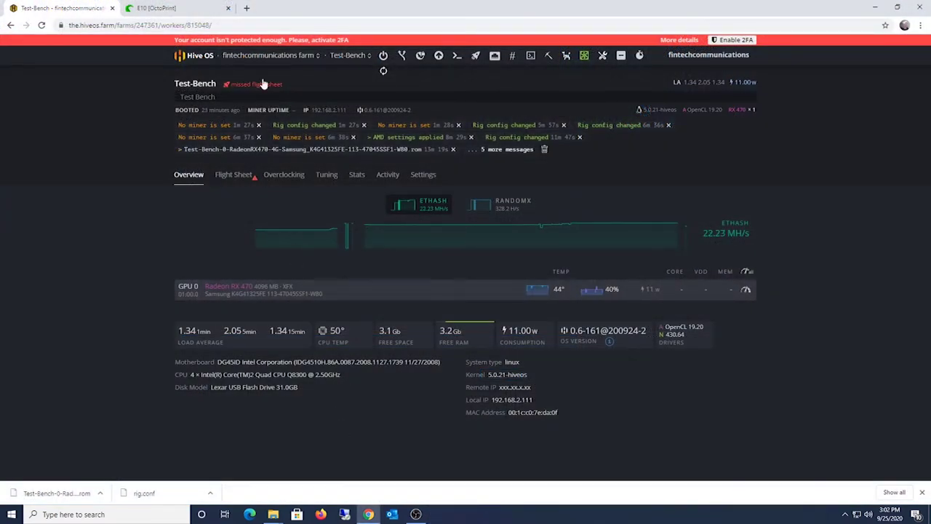
Check the Test-Bench worker's flight sheet and overview, then return to the farm.
{"action": "left_click", "coordinate": [236, 178]}
{"action": "left_click", "coordinate": [189, 179]}
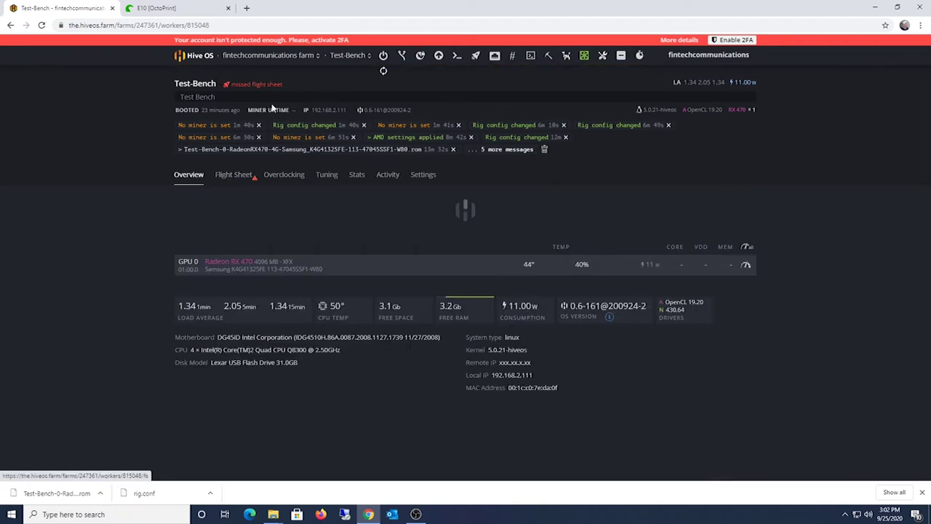
{"action": "left_click", "coordinate": [283, 73]}
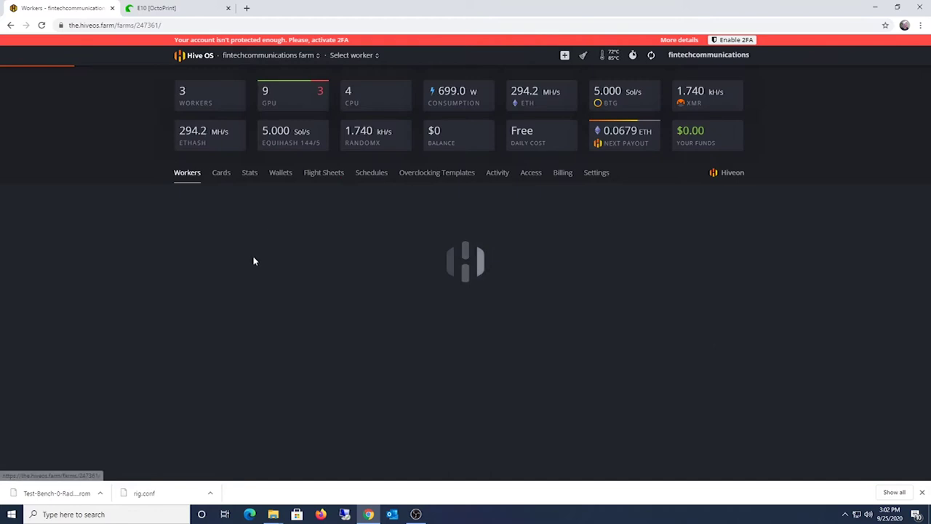
Open the farm's VBIOS ROM Storage under Cards and start adding a new VBIOS.
{"action": "left_click", "coordinate": [222, 180]}
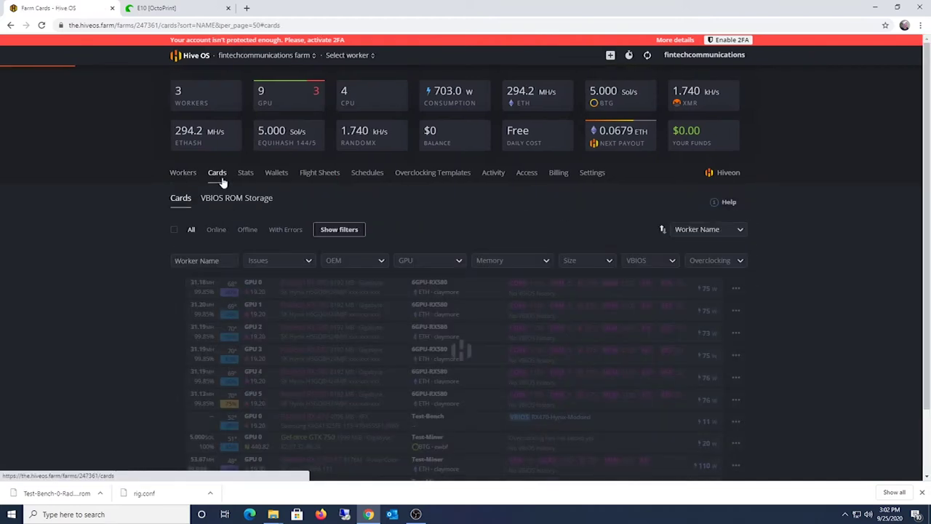
{"action": "left_click", "coordinate": [243, 201]}
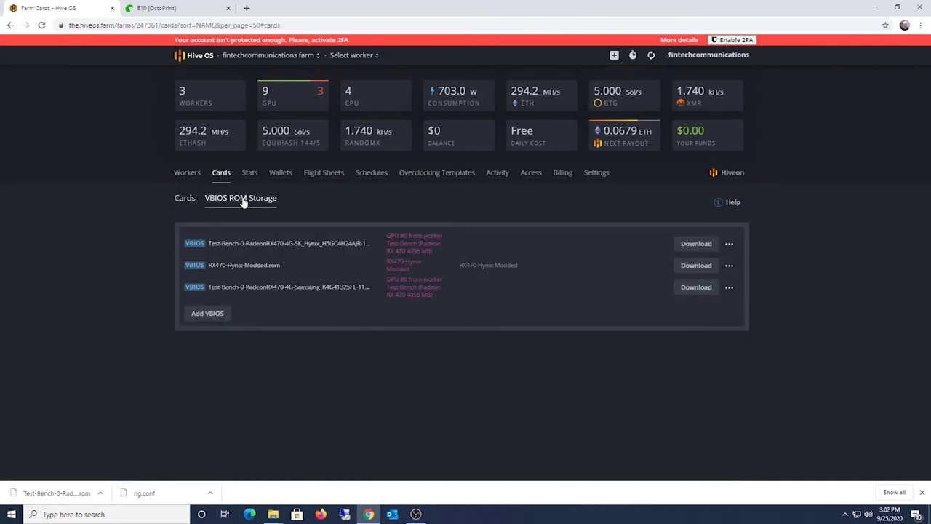
{"action": "left_click", "coordinate": [209, 314]}
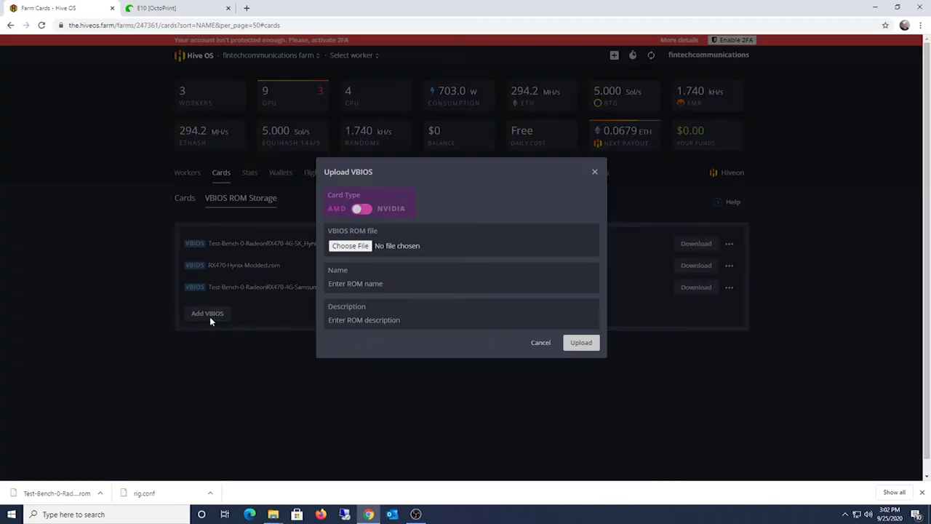
Choose RX470-Samsung-Modded.rom from Desktop\RX470 as the file to upload.
{"action": "left_click", "coordinate": [368, 246]}
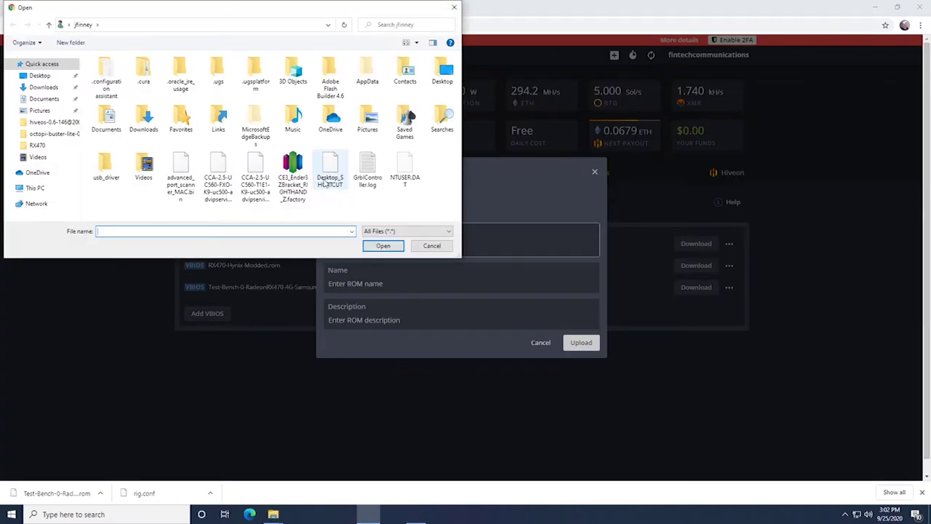
{"action": "left_click", "coordinate": [42, 76]}
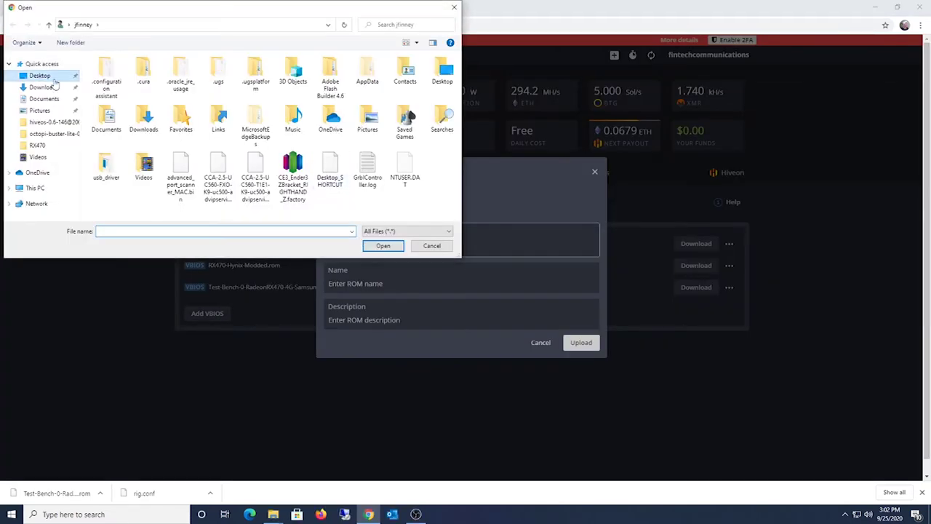
{"action": "double_click", "coordinate": [268, 89]}
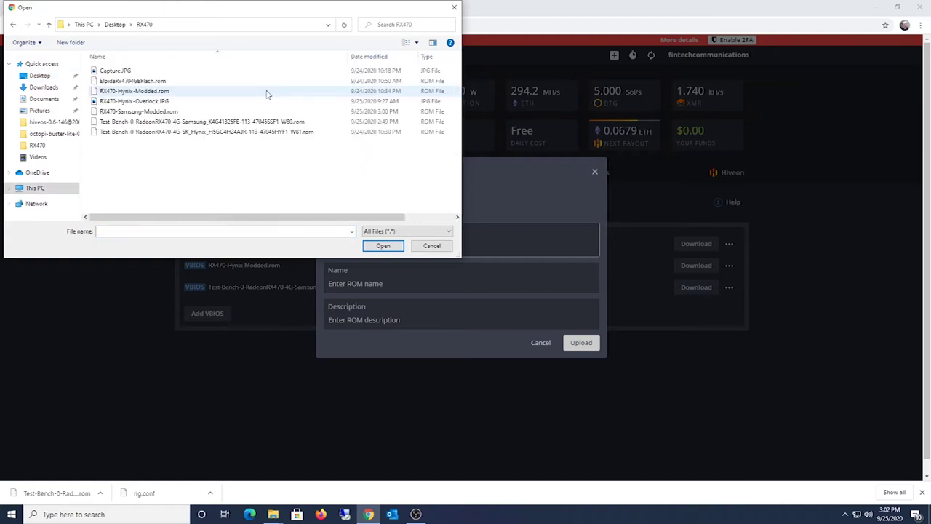
{"action": "double_click", "coordinate": [183, 110]}
Name it 'RX470-Samsung-Modded', describe it 'RX470 Samsung Modded', and upload it.
{"action": "left_click", "coordinate": [393, 285]}
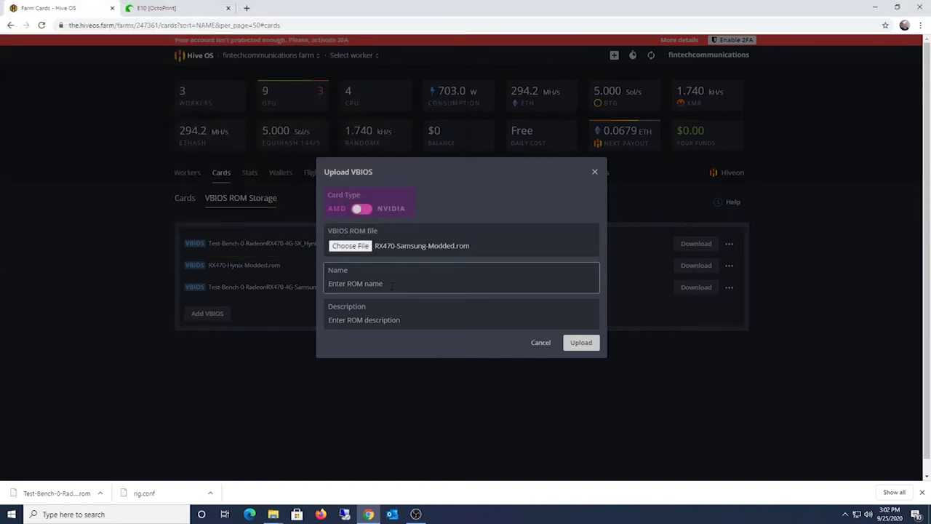
{"action": "type", "text": "RX470-Samsung-Modded"}
{"action": "left_click", "coordinate": [329, 320]}
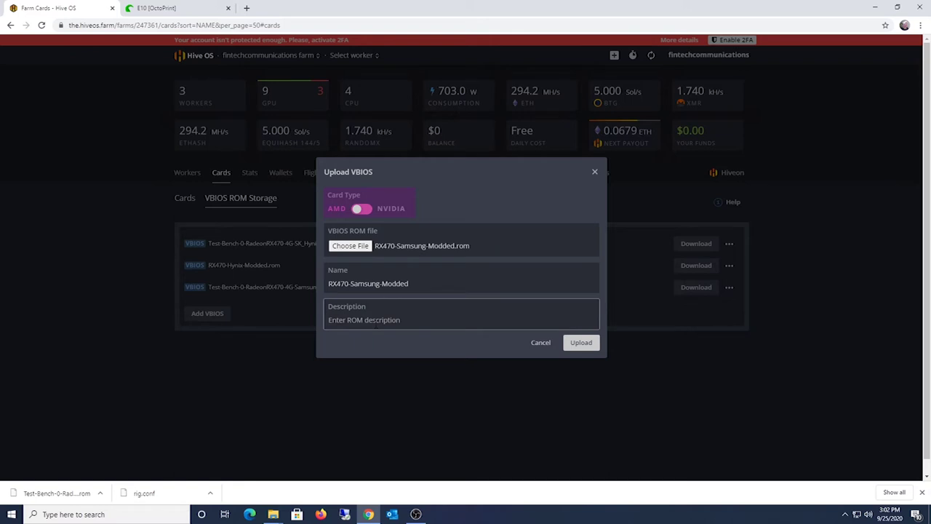
{"action": "type", "text": "RX470 Samsung Modded"}
{"action": "left_click", "coordinate": [581, 343]}
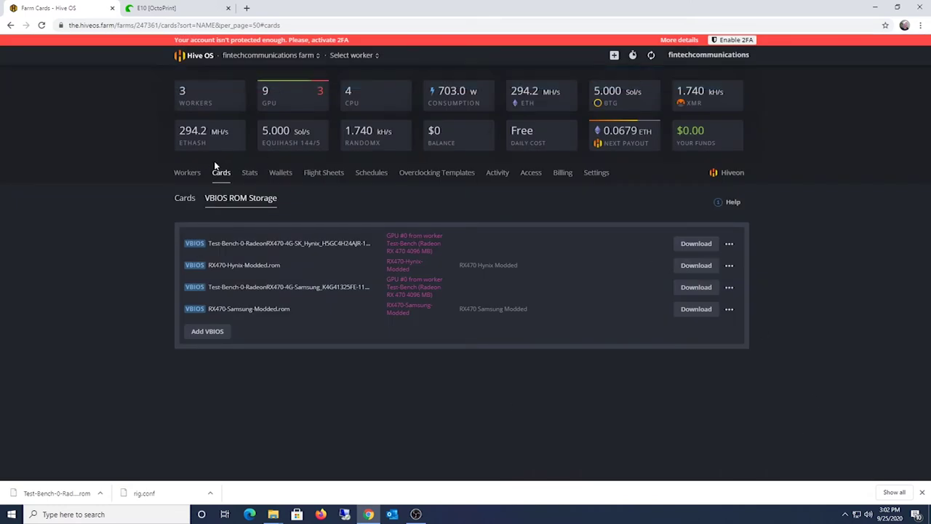
Tick the Test-Bench GPU 0 card in Cards and choose Select VBIOS from its menu.
{"action": "left_click", "coordinate": [185, 198]}
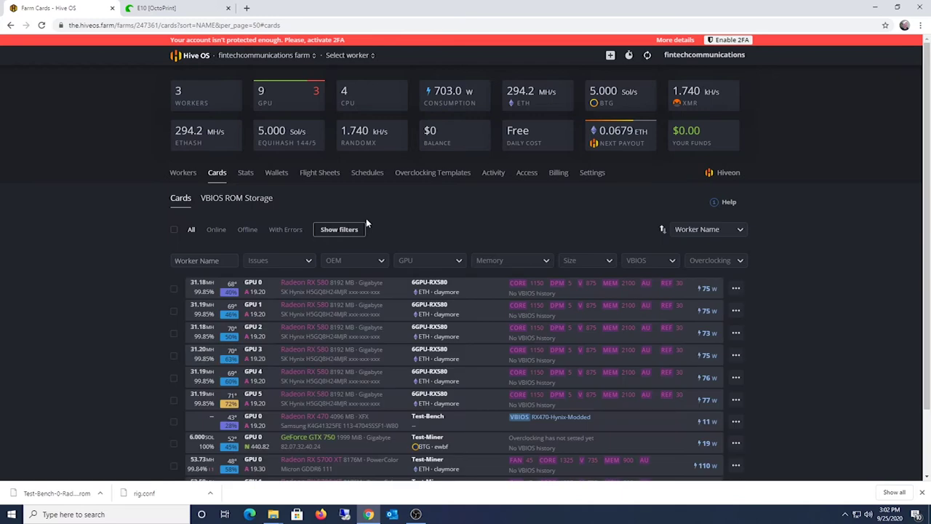
{"action": "scroll", "coordinate": [312, 356], "scroll_direction": "down", "scroll_amount": 1}
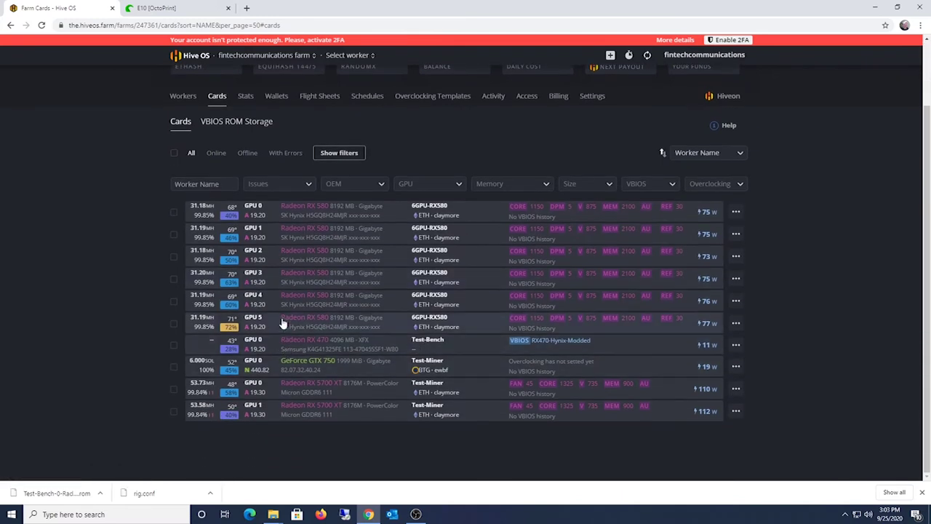
{"action": "left_click", "coordinate": [283, 345]}
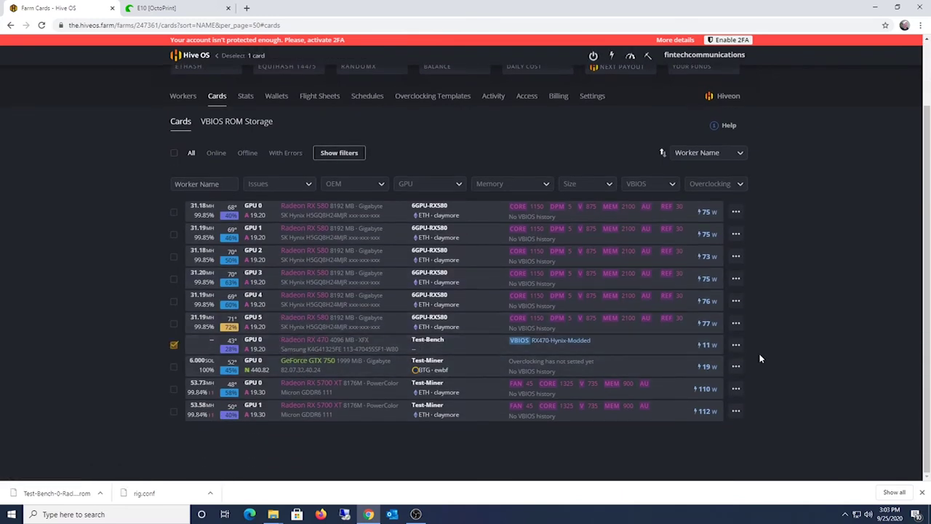
{"action": "left_click", "coordinate": [735, 345]}
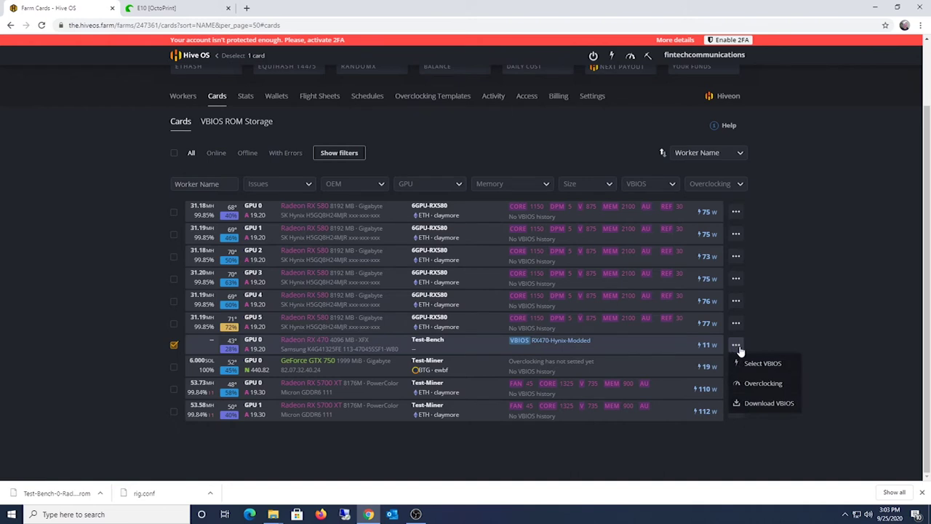
{"action": "left_click", "coordinate": [749, 363]}
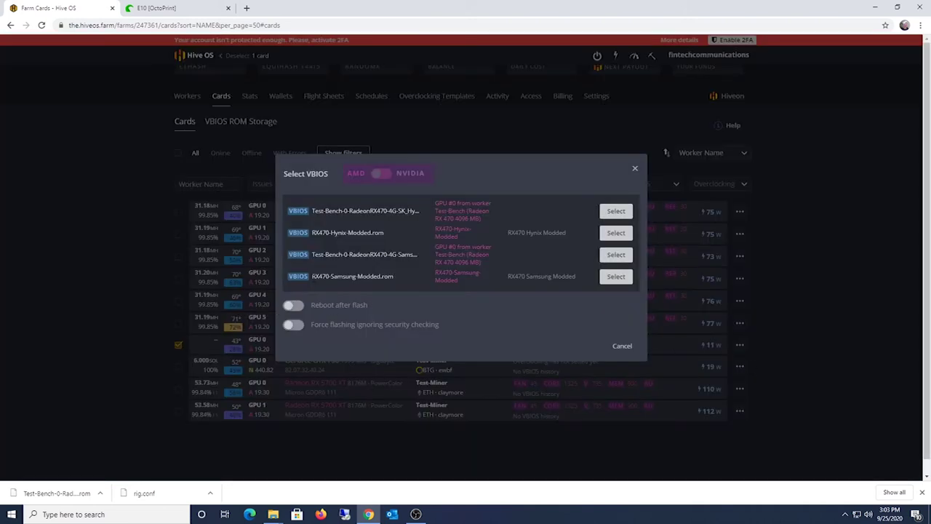
Enable reboot after flash and force flashing, then select RX470-Samsung-Modded.rom to flash.
{"action": "left_click", "coordinate": [292, 306]}
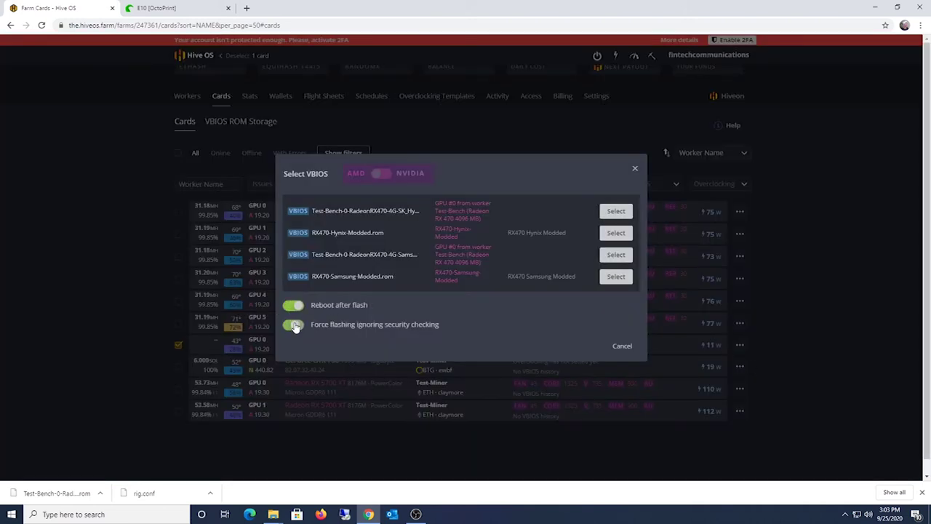
{"action": "left_click", "coordinate": [293, 325]}
{"action": "left_click", "coordinate": [615, 276]}
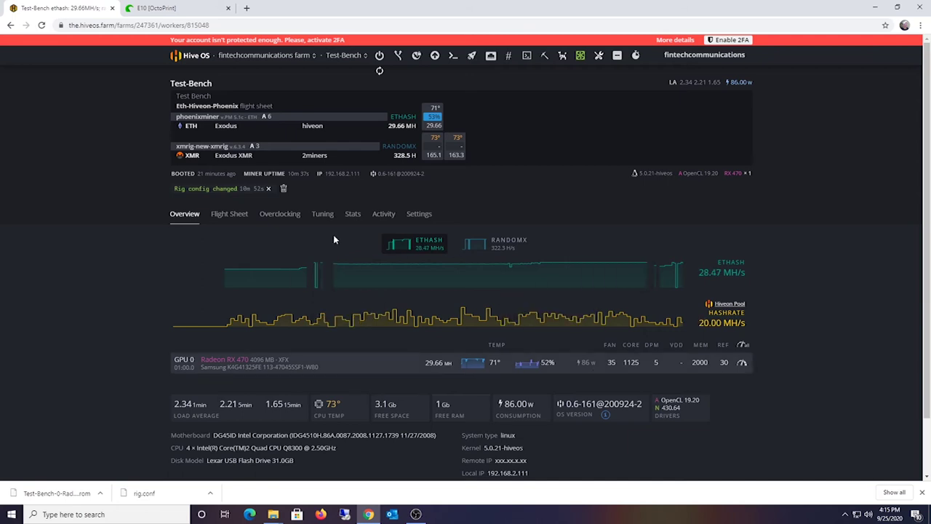
Switch the header's worker selector from Test-Bench to Test-Miner.
{"action": "left_click", "coordinate": [364, 56]}
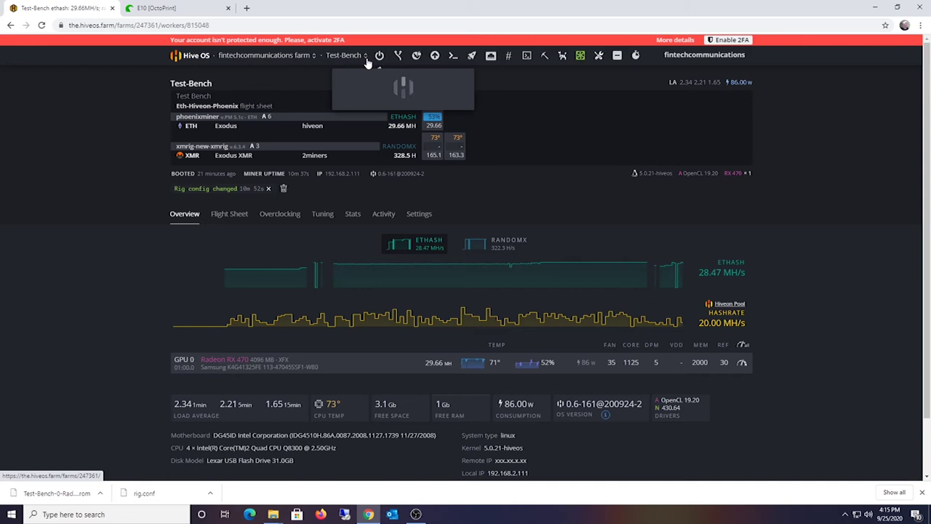
{"action": "left_click", "coordinate": [360, 127]}
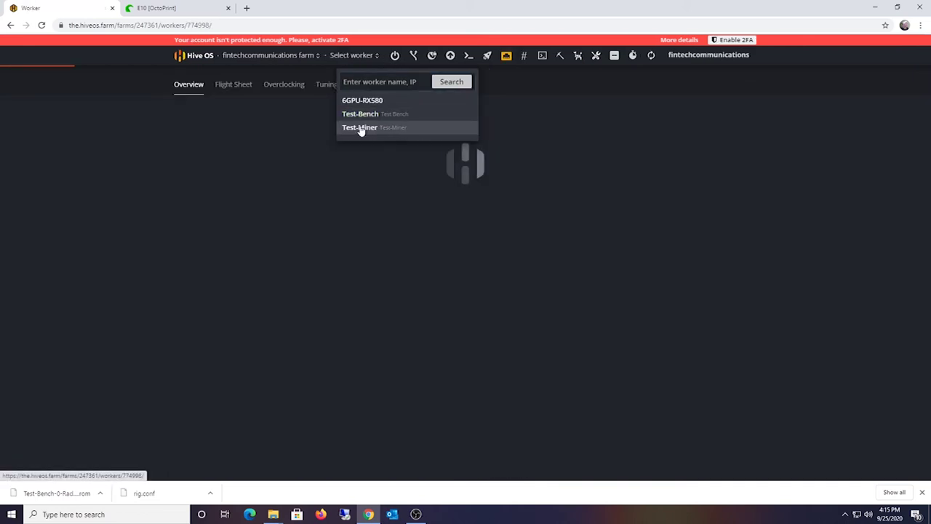